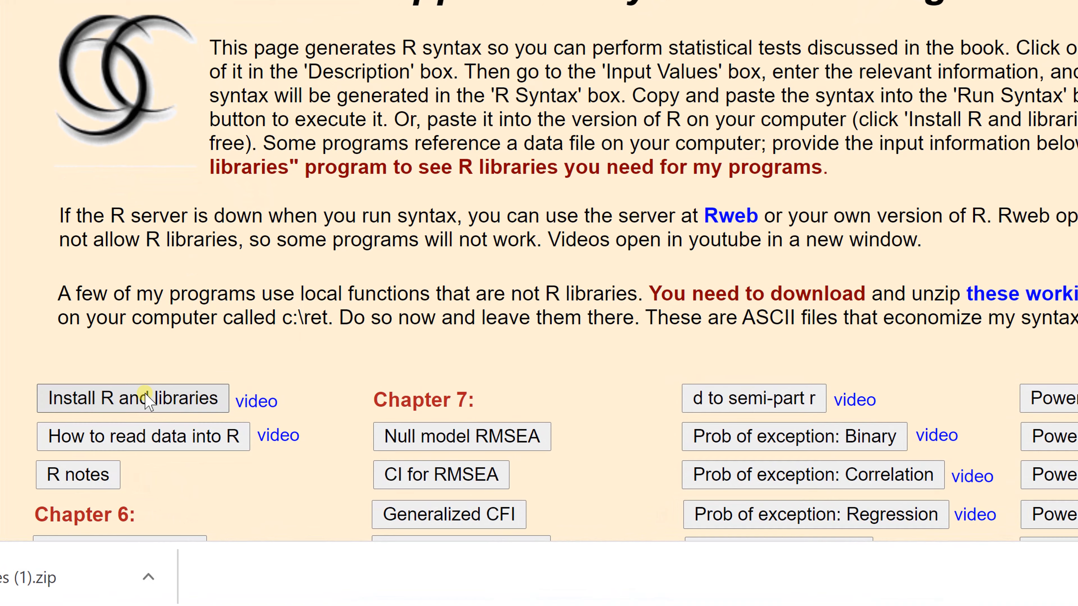
Step: Show the 'Install R and libraries' description and copy its full install.packages command with dependencies=TRUE
click(145, 394)
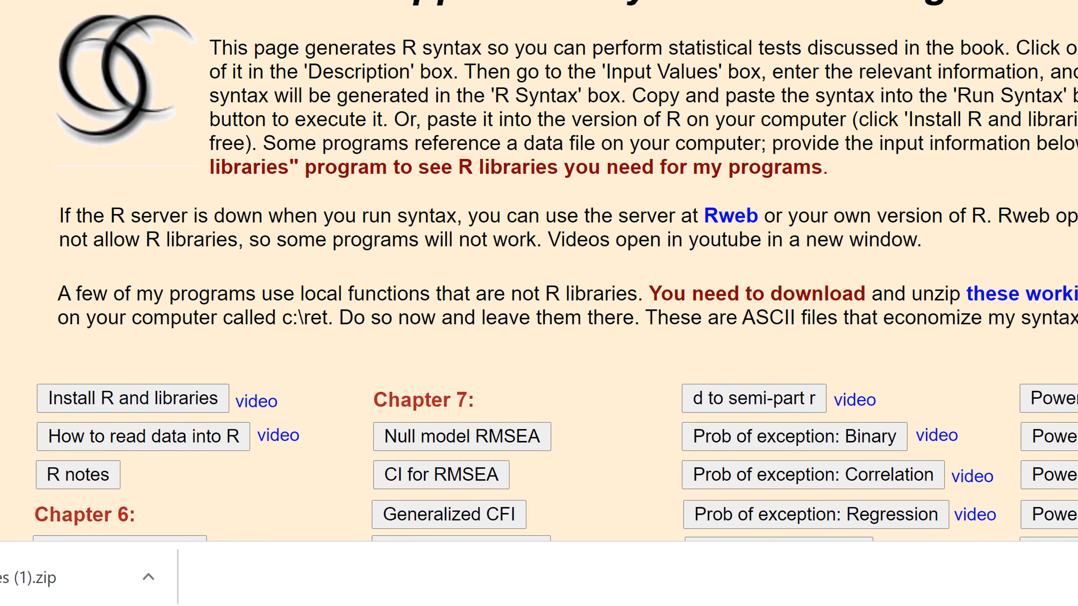
scroll(538, 297, down, 15)
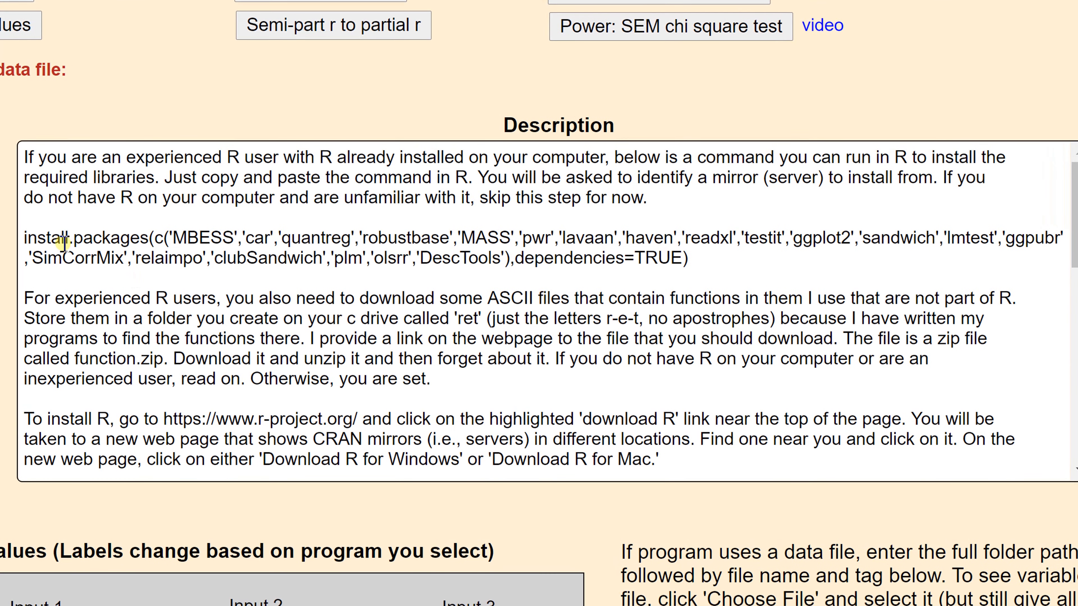
drag(18, 237, 721, 259)
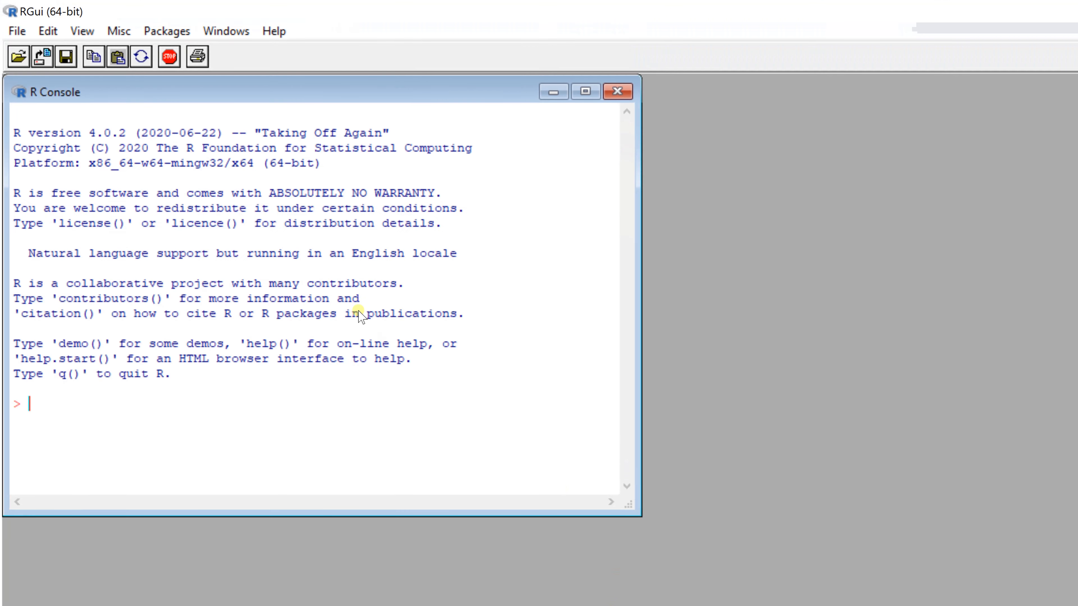
Step: Switch to RGui, run the copied install.packages command in the console, and choose USA (IA) [https] as the download mirror
key(ctrl+v)
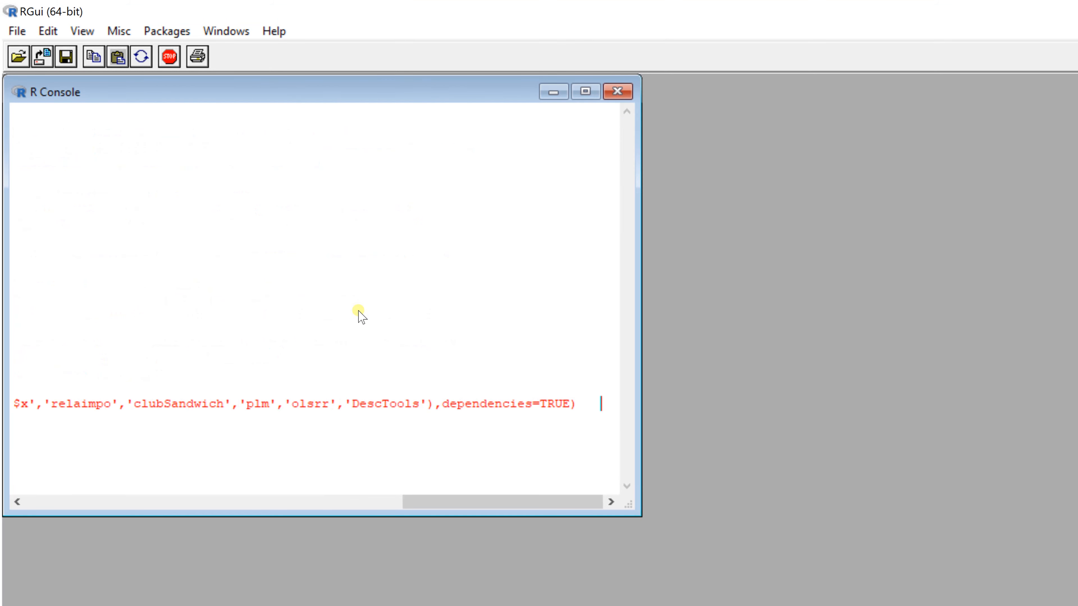
key(Return)
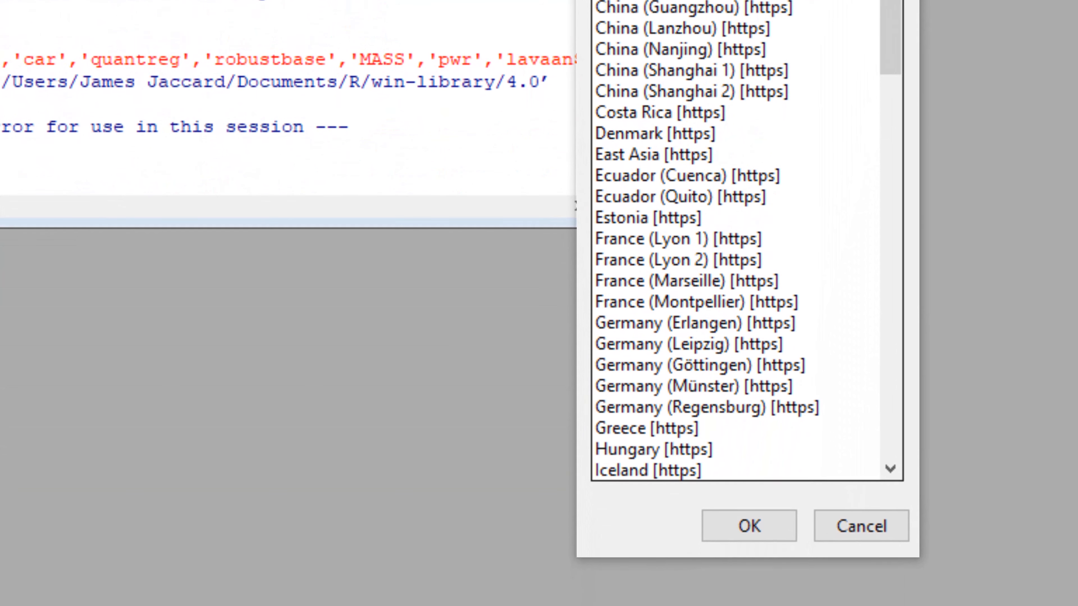
drag(891, 17, 898, 289)
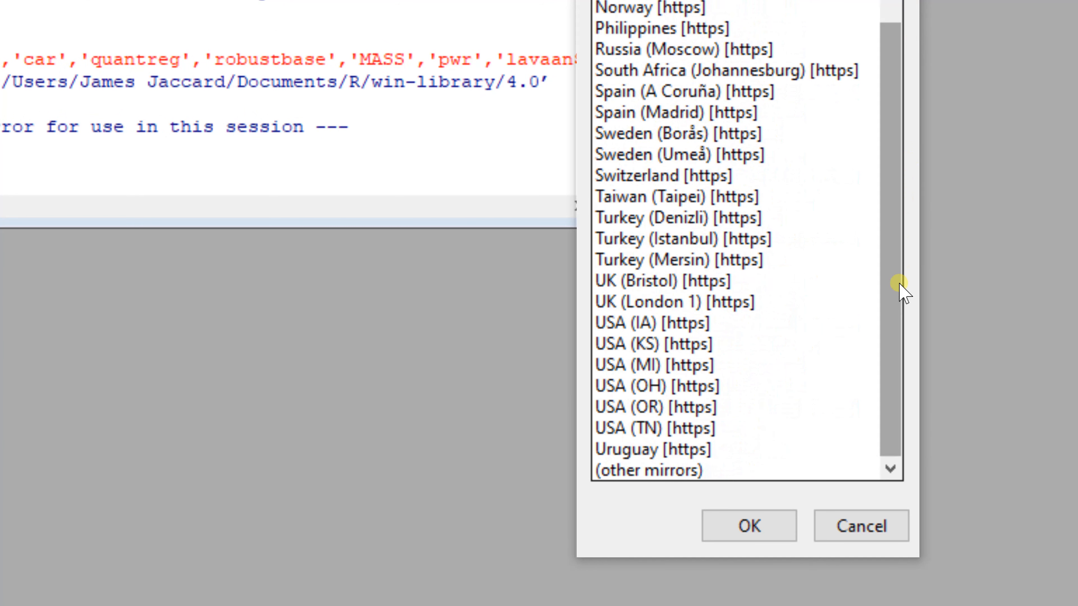
click(673, 329)
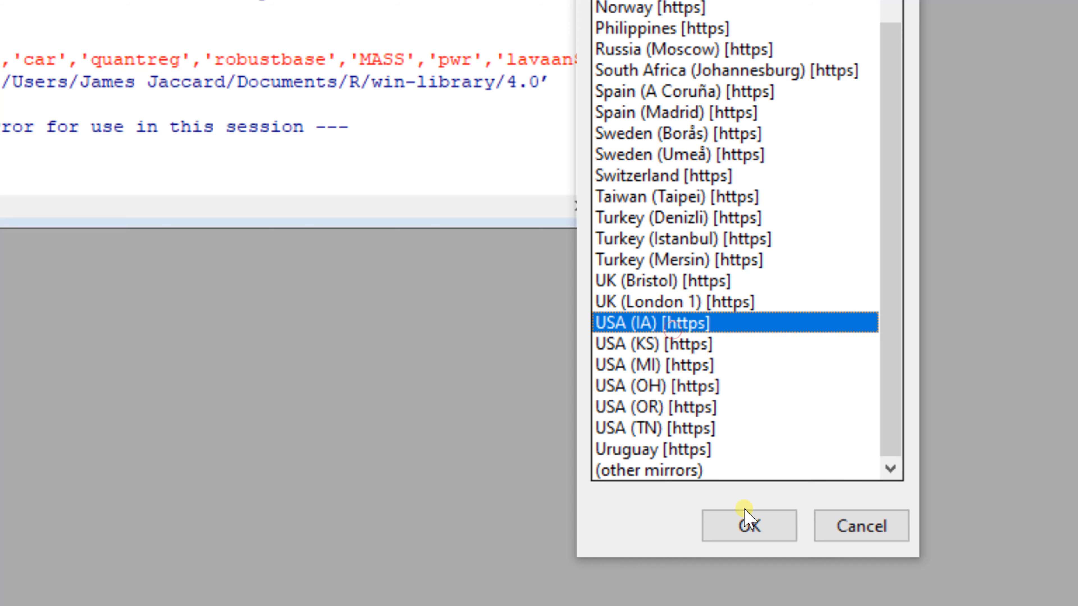
click(748, 526)
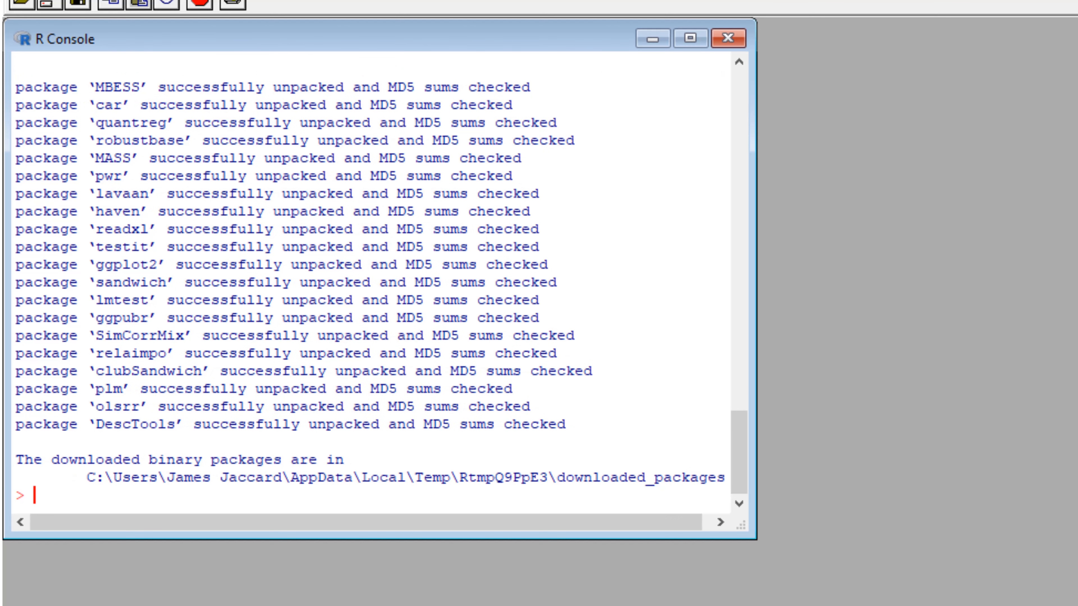
Step: Quit R with q() and return to the web page's paragraph about downloading the working files
text(q())
key(Return)
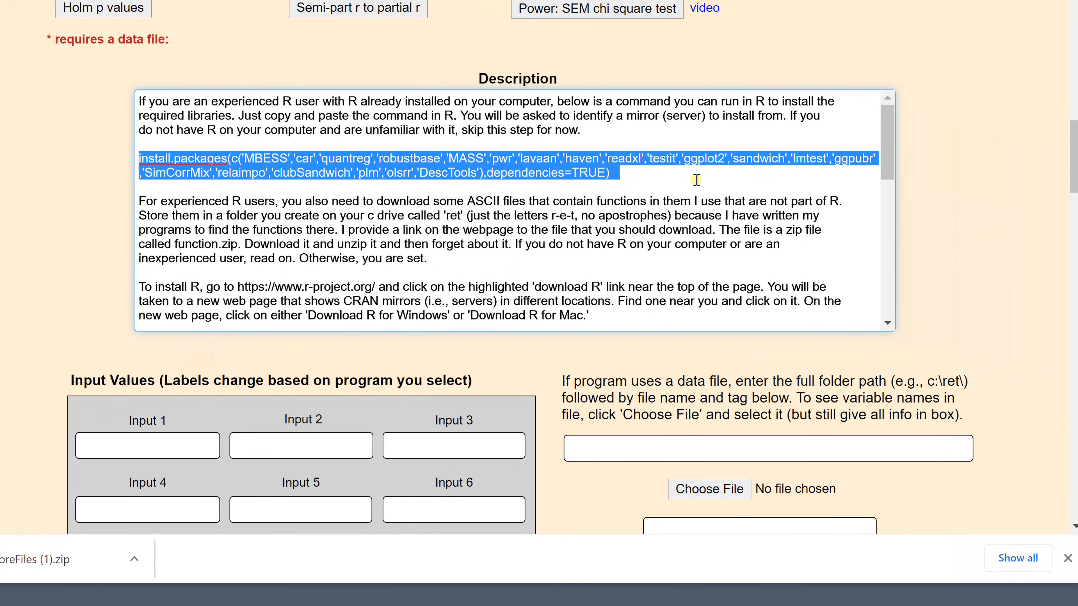
drag(1071, 183, 1060, 90)
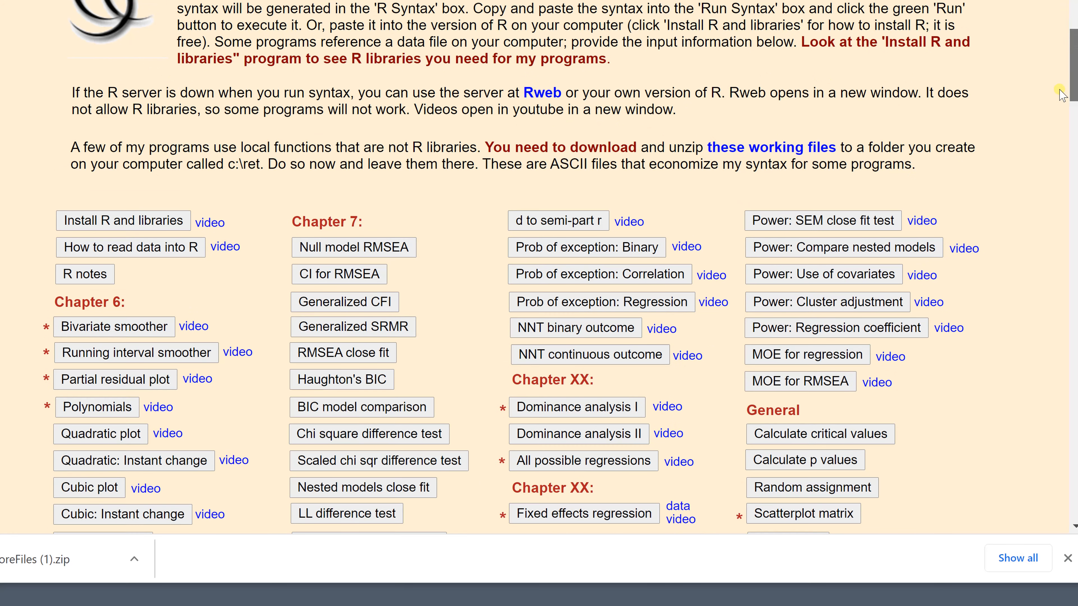
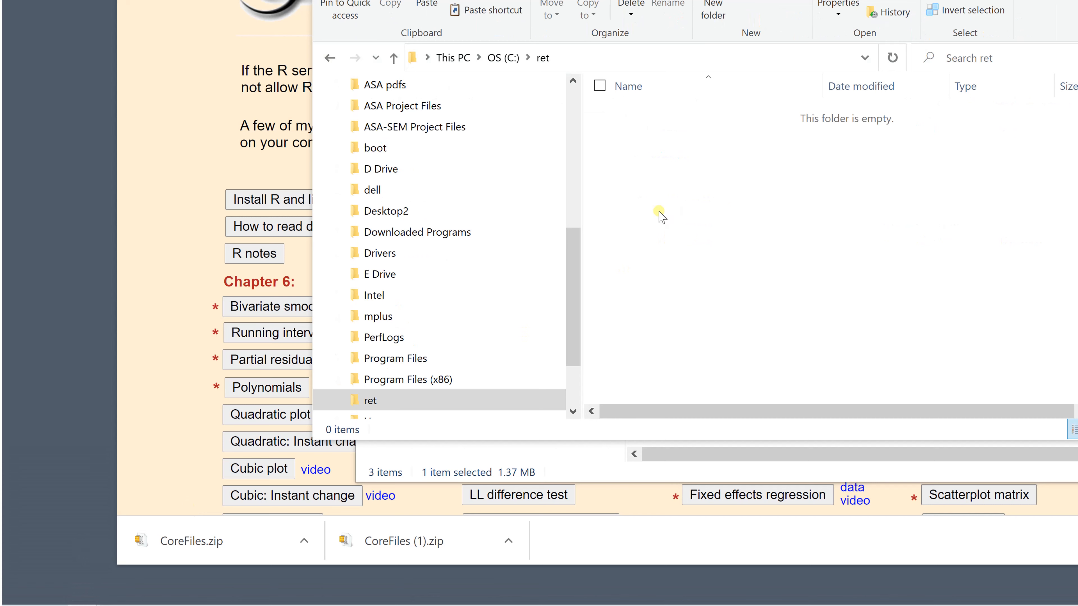
Step: Paste CoreFiles.zip into the C:\ret folder and extract its contents there
drag(576, 251, 563, 299)
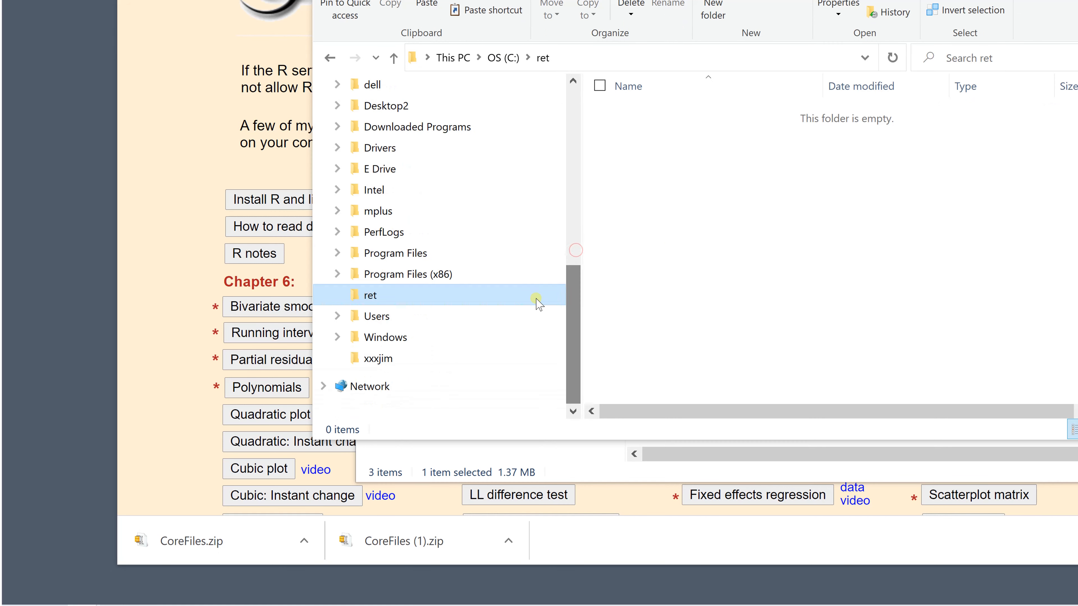
key(ctrl+v)
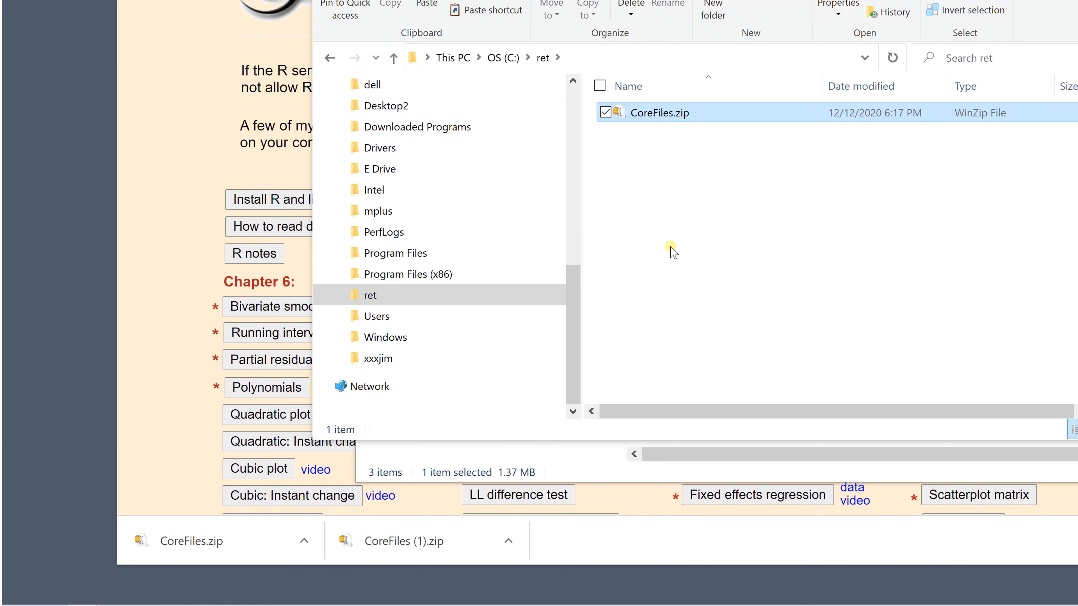
mouse_move(684, 115)
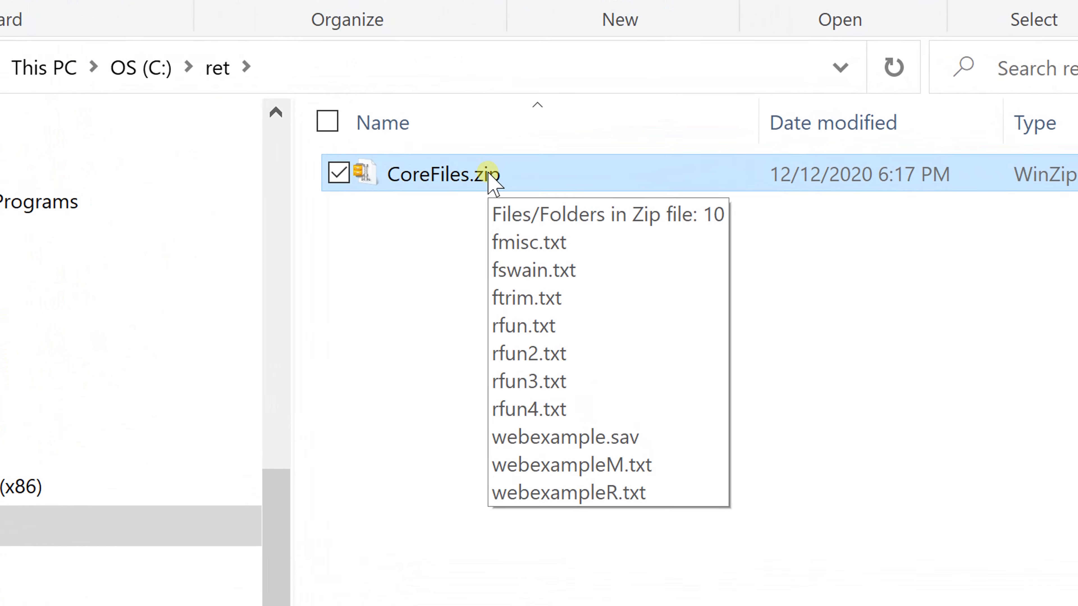
right_click(488, 181)
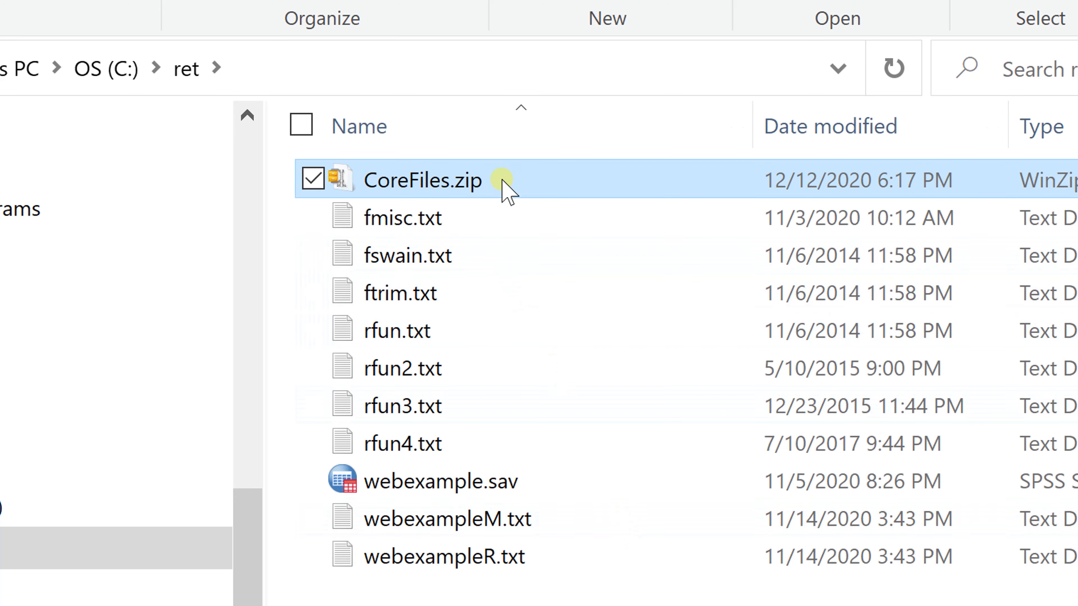
Step: Delete CoreFiles.zip from the C:\ret folder and close the Downloads window
click(464, 412)
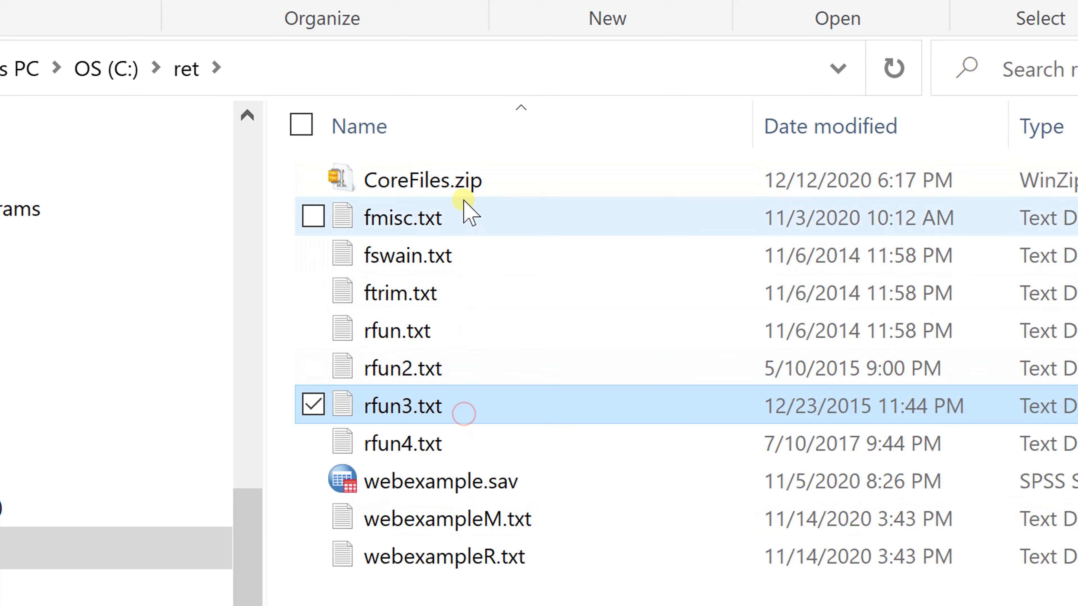
click(465, 181)
key(Delete)
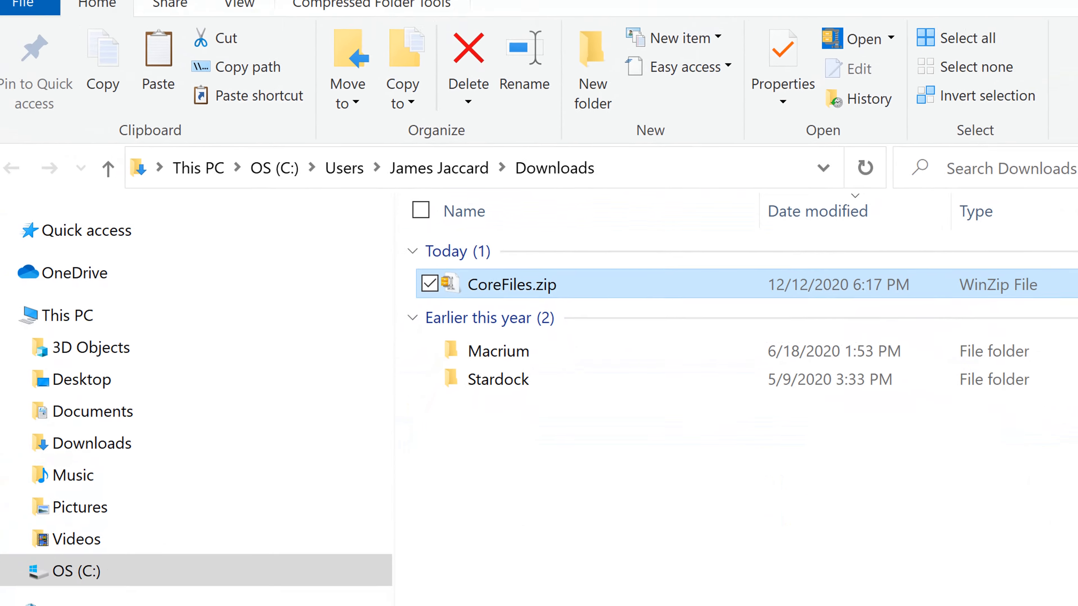
click(976, 32)
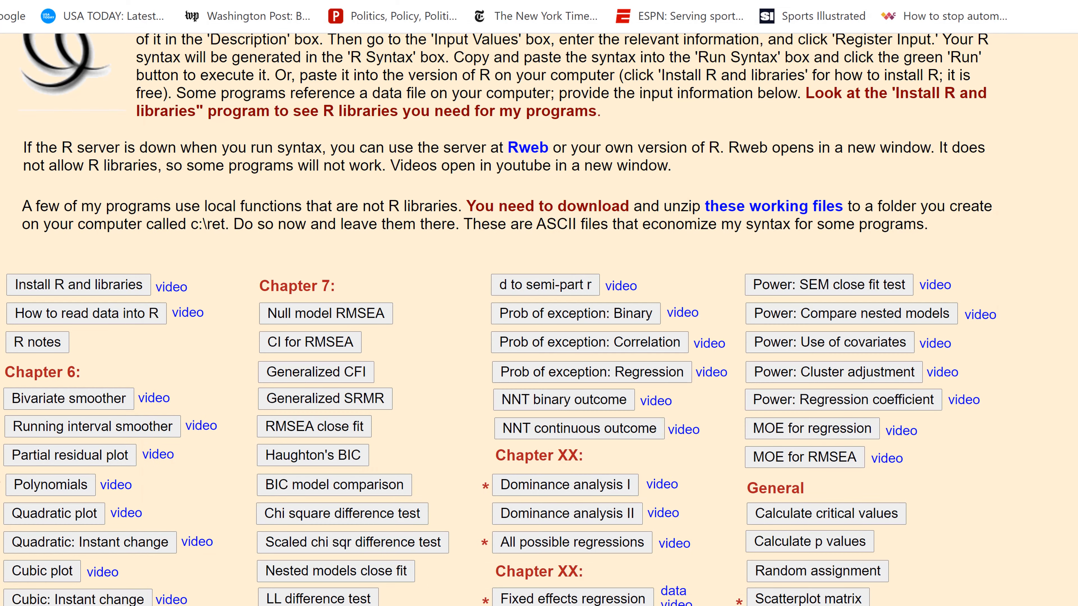
scroll(539, 318, down, 10)
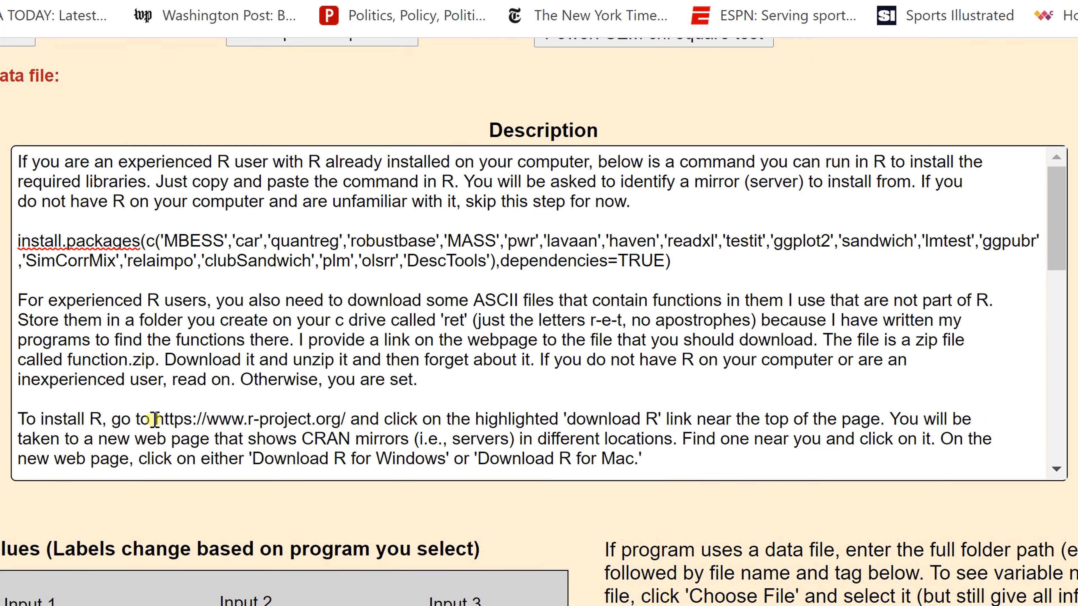
drag(154, 419, 340, 419)
key(ctrl+c)
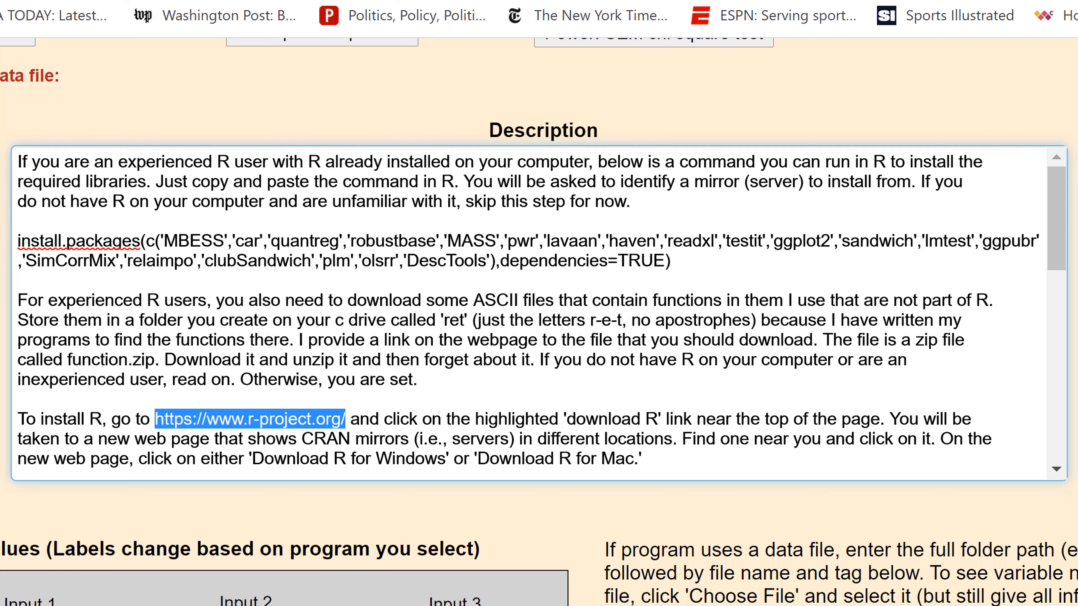
key(ctrl+t)
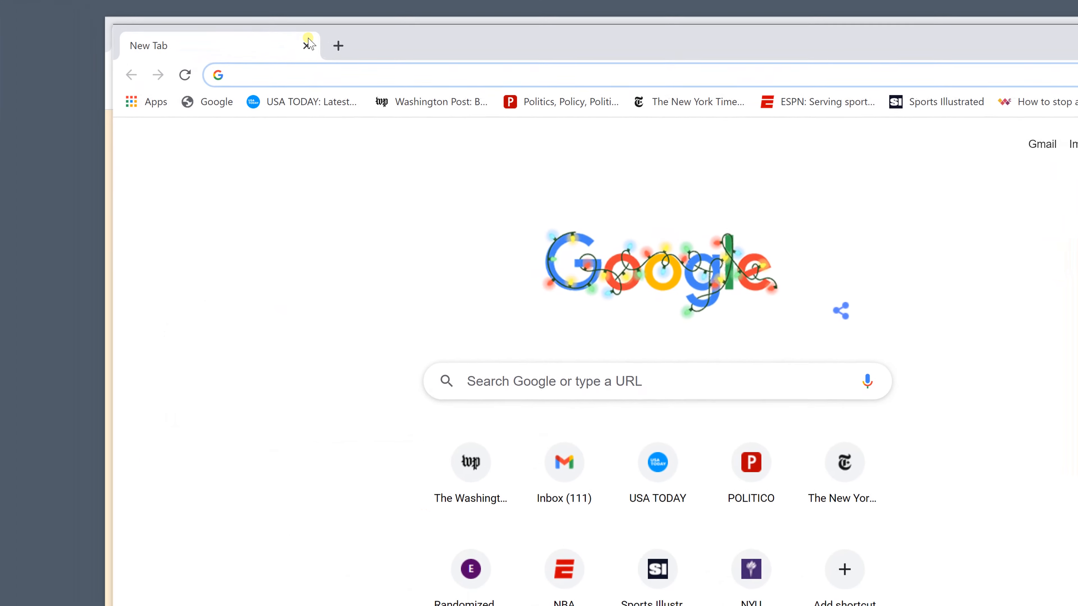
key(ctrl+v)
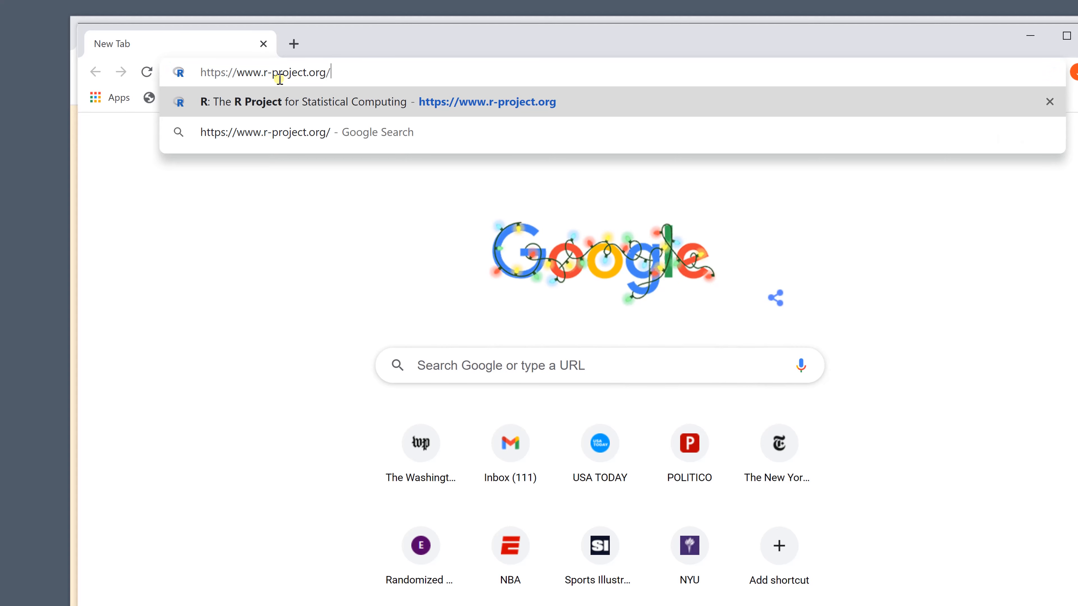
key(Return)
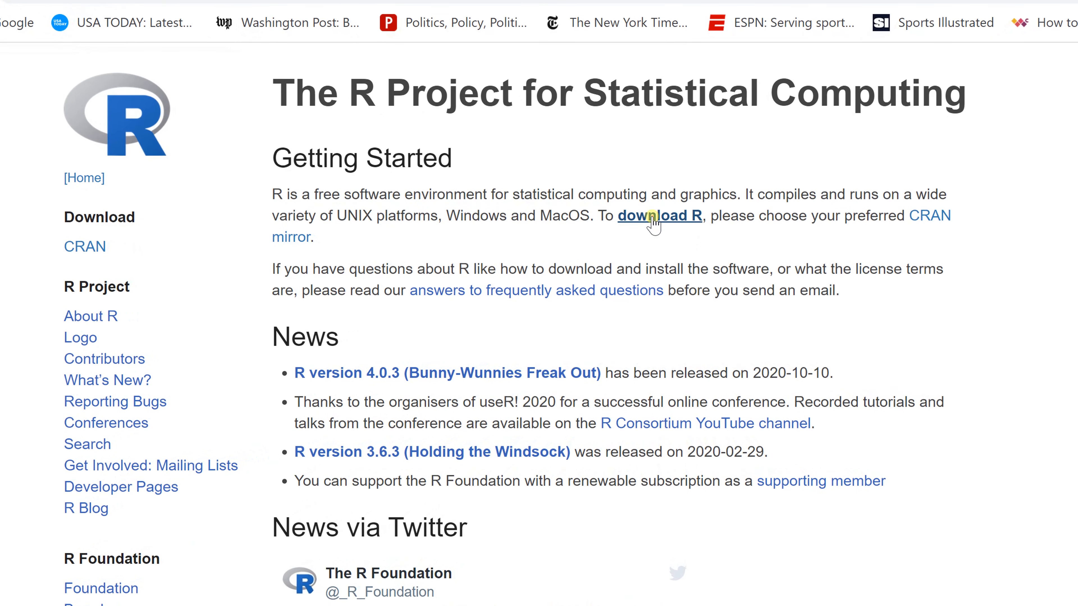
Step: Follow the 'download R' link and choose the Iowa State University CRAN mirror in the USA list
click(653, 217)
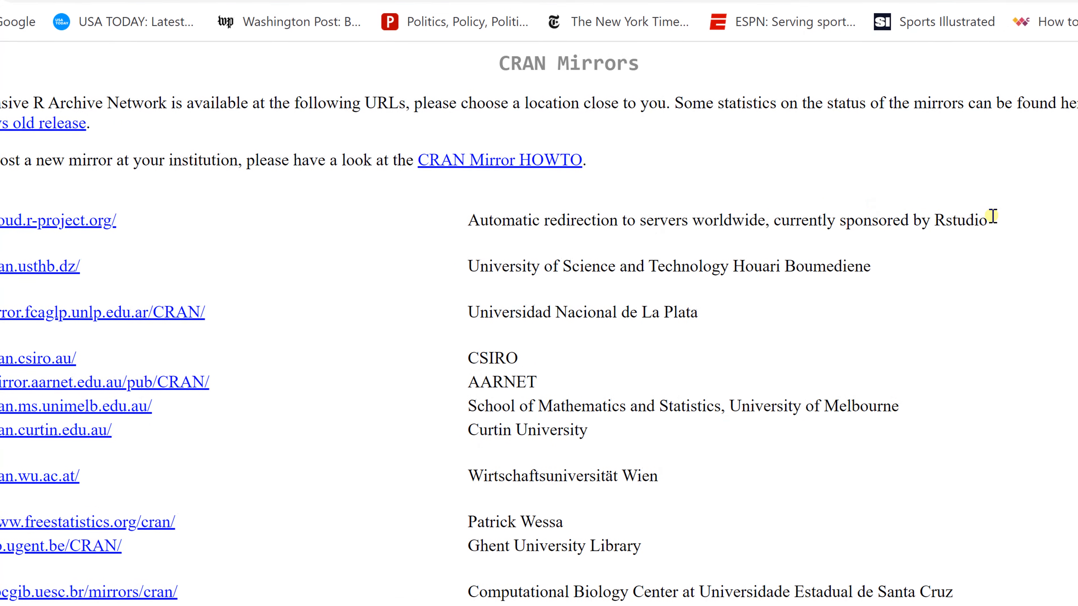
scroll(551, 297, down, 20)
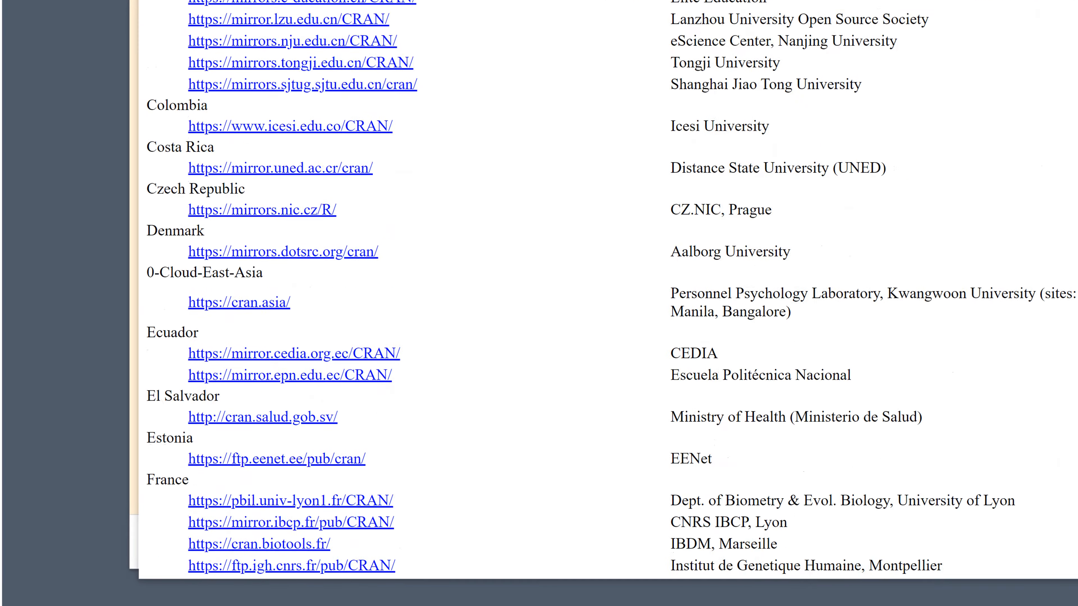
scroll(551, 297, down, 15)
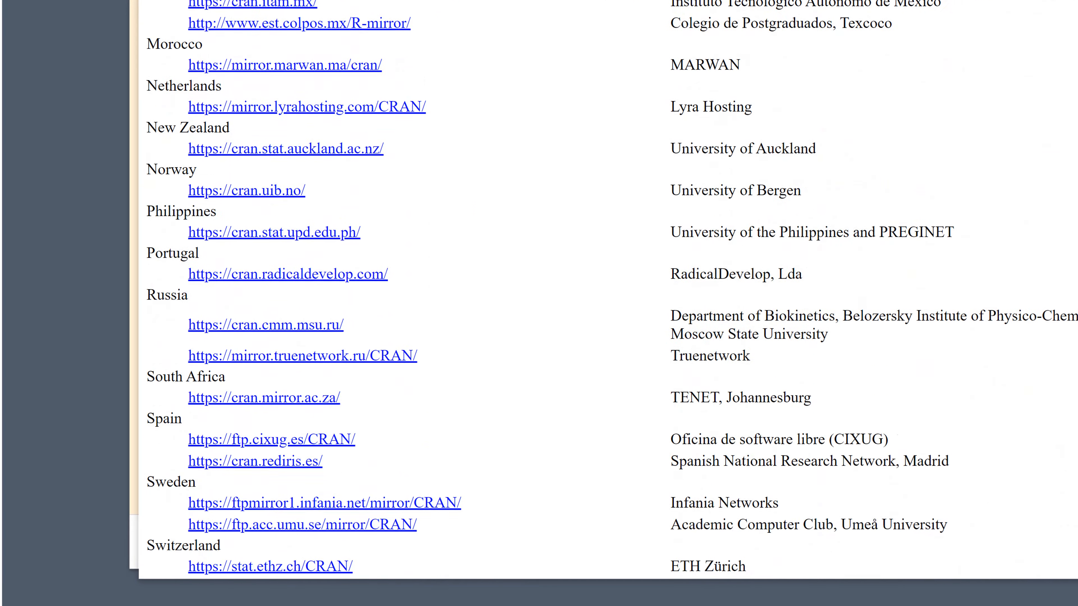
scroll(551, 297, down, 6)
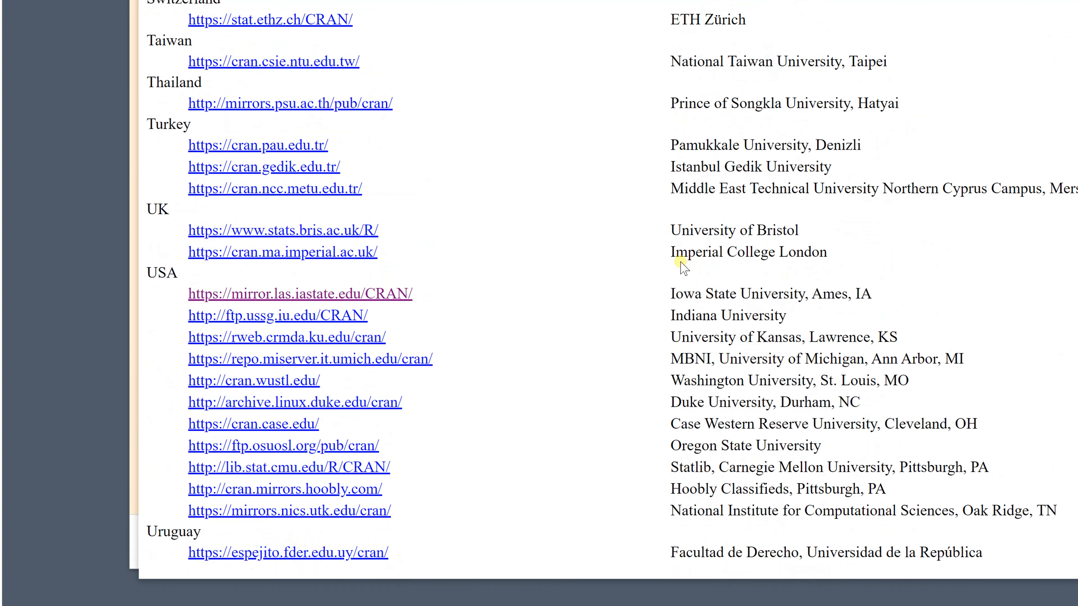
click(319, 293)
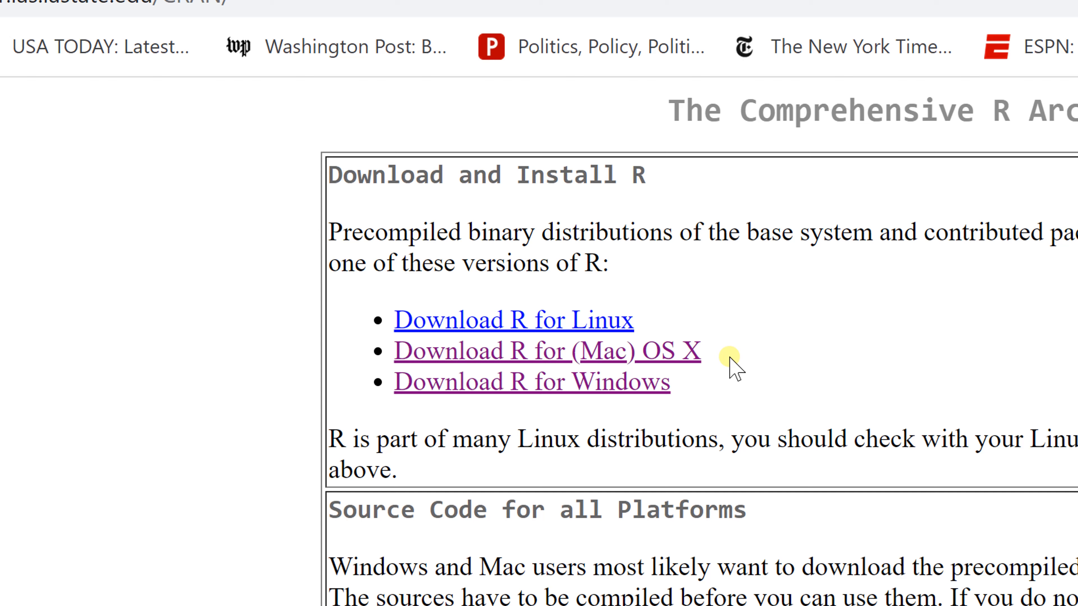
Step: Download the first-time R 4.0.3 installer for Windows and set R-4.0.3-win.exe to open when done
click(635, 384)
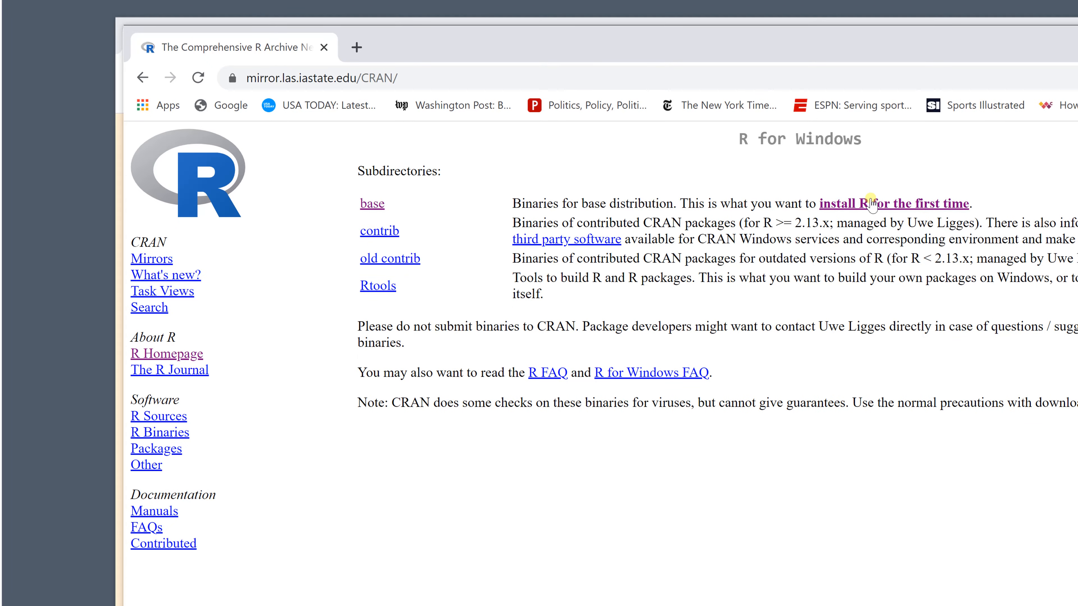
click(871, 203)
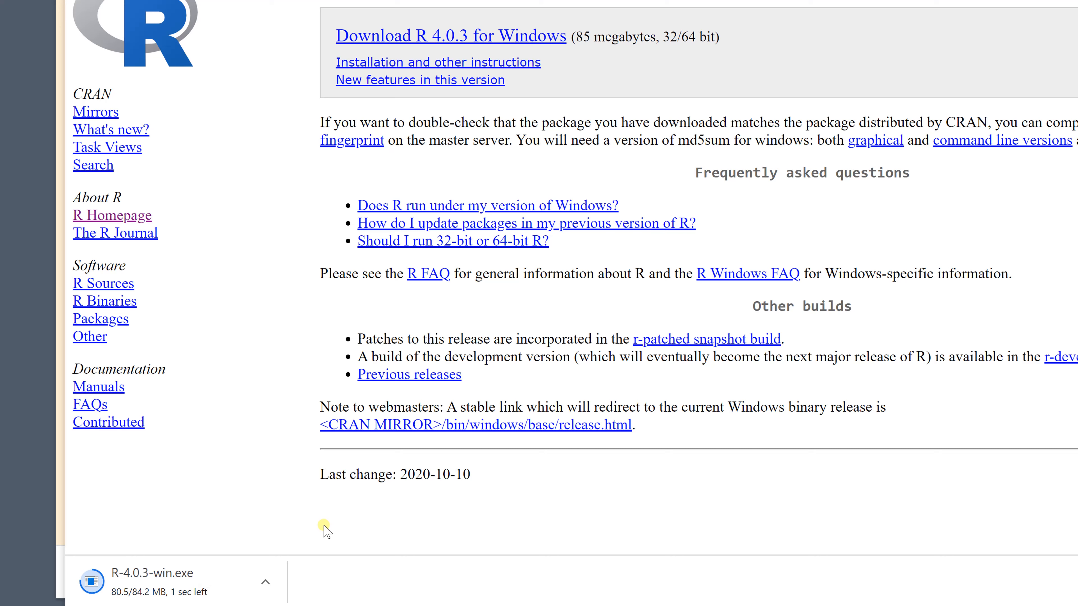
click(265, 590)
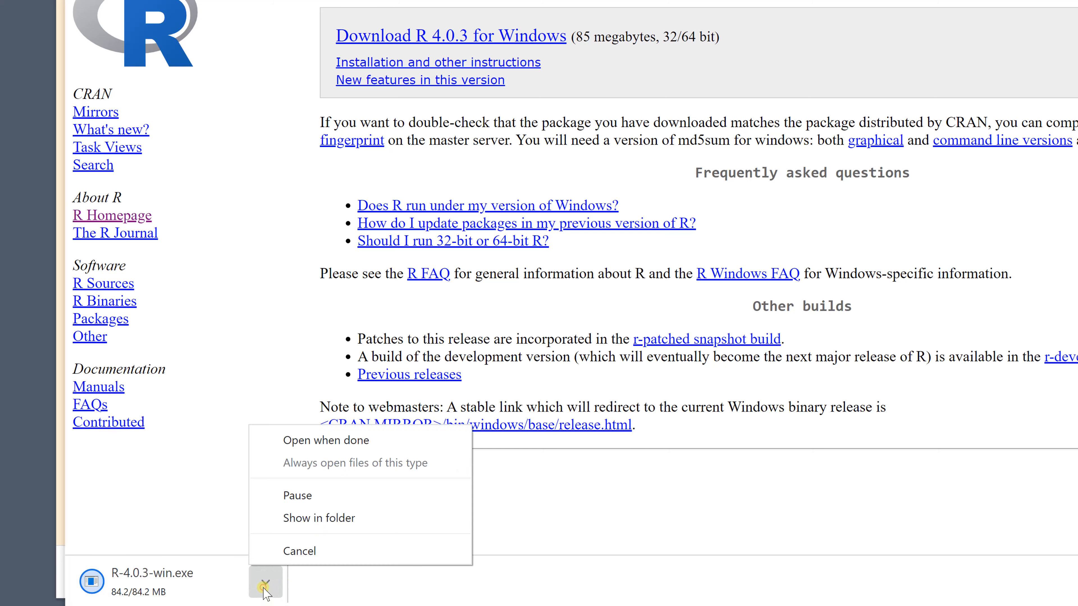
click(344, 441)
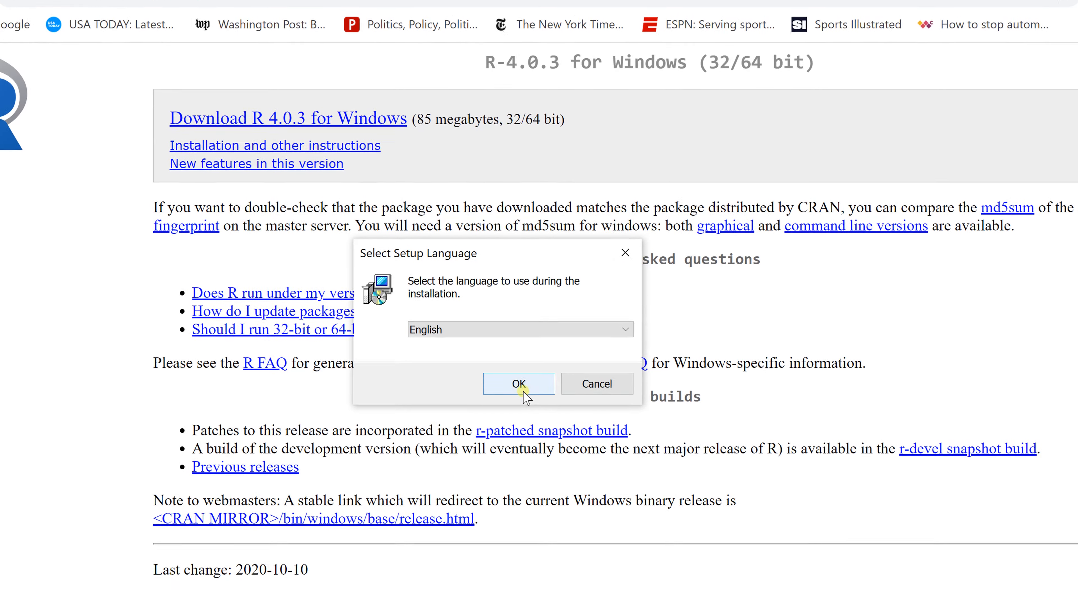
Step: Install R for Windows 4.0.3 in English, accepting the default folder, all components and the R Start Menu folder, and finish the setup
click(522, 382)
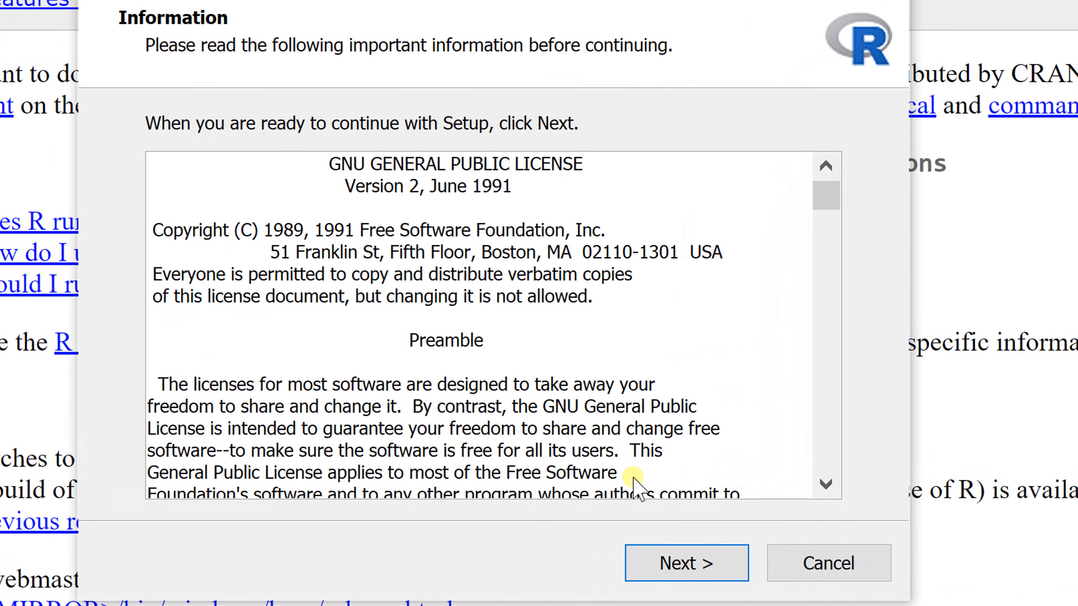
click(680, 577)
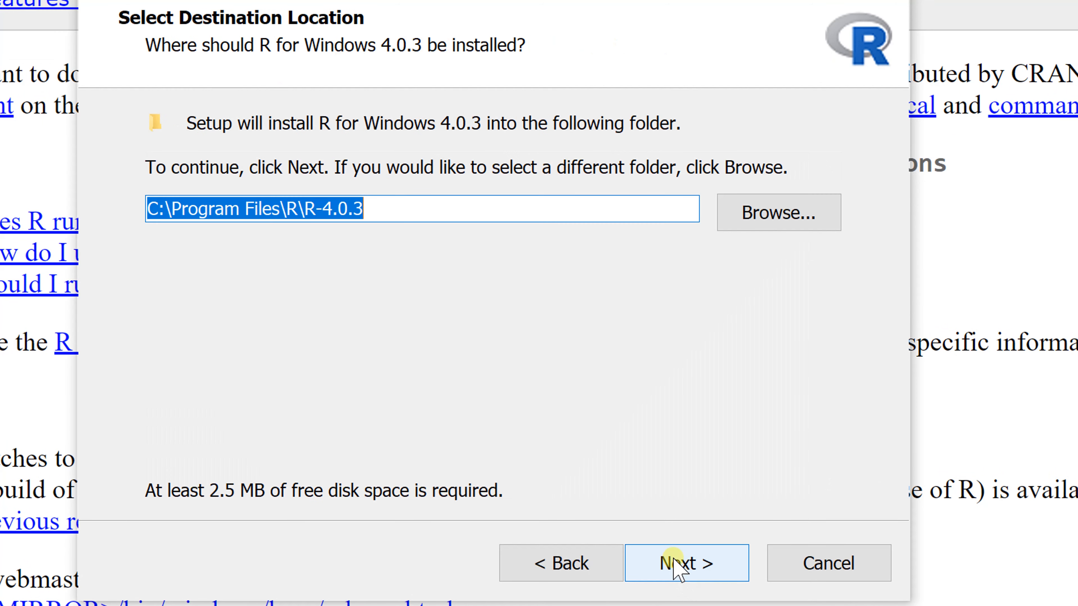
click(674, 557)
click(674, 557)
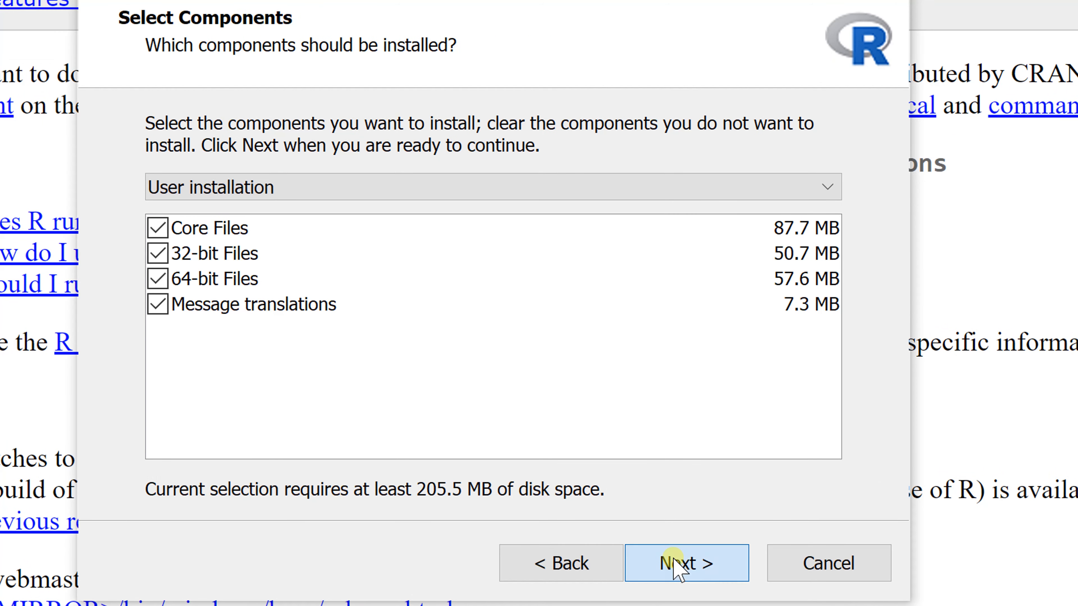
click(674, 558)
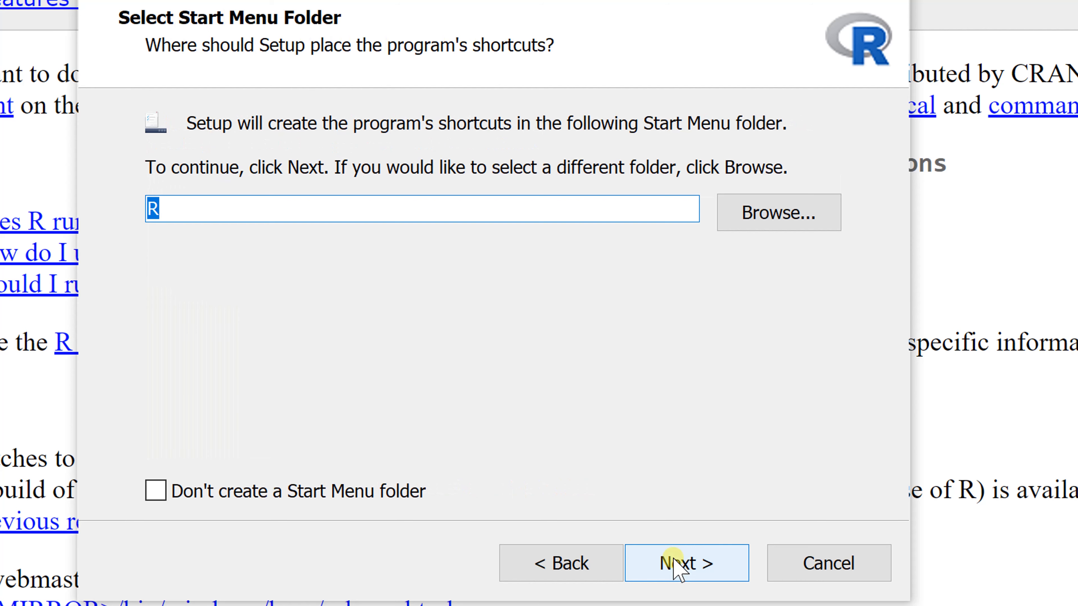
click(675, 558)
click(675, 559)
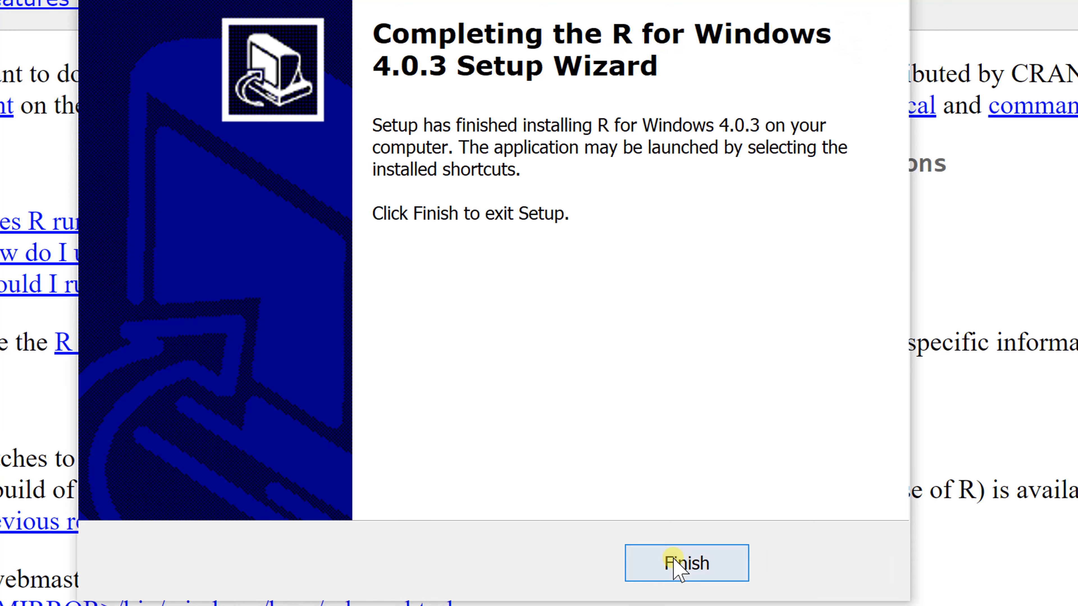
click(696, 567)
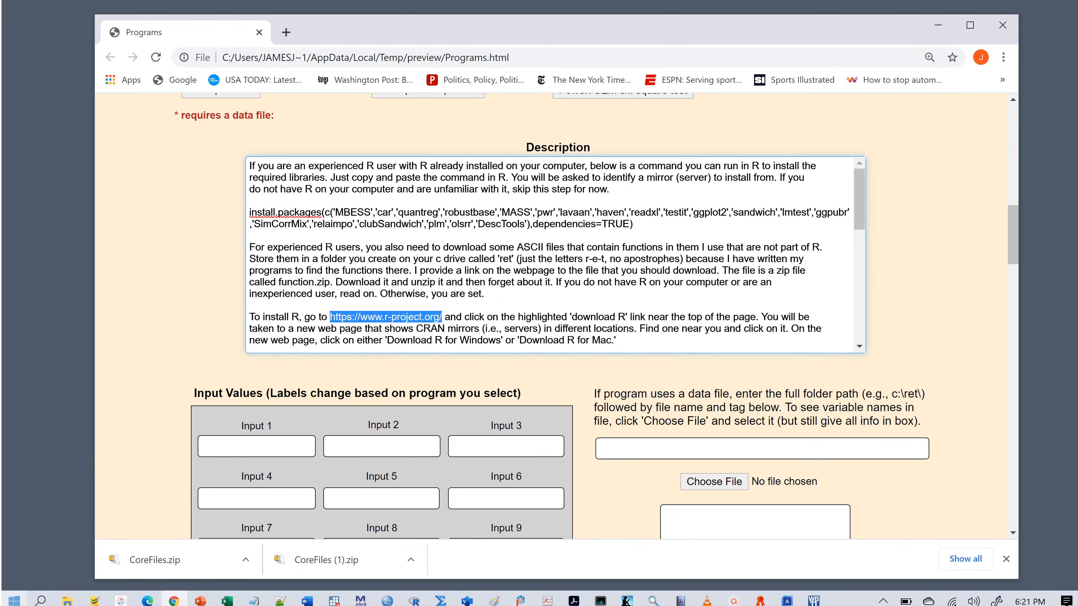
Step: Launch R x64 4.0.3 and run the full install.packages command copied from the web page's Description box in its console
click(12, 600)
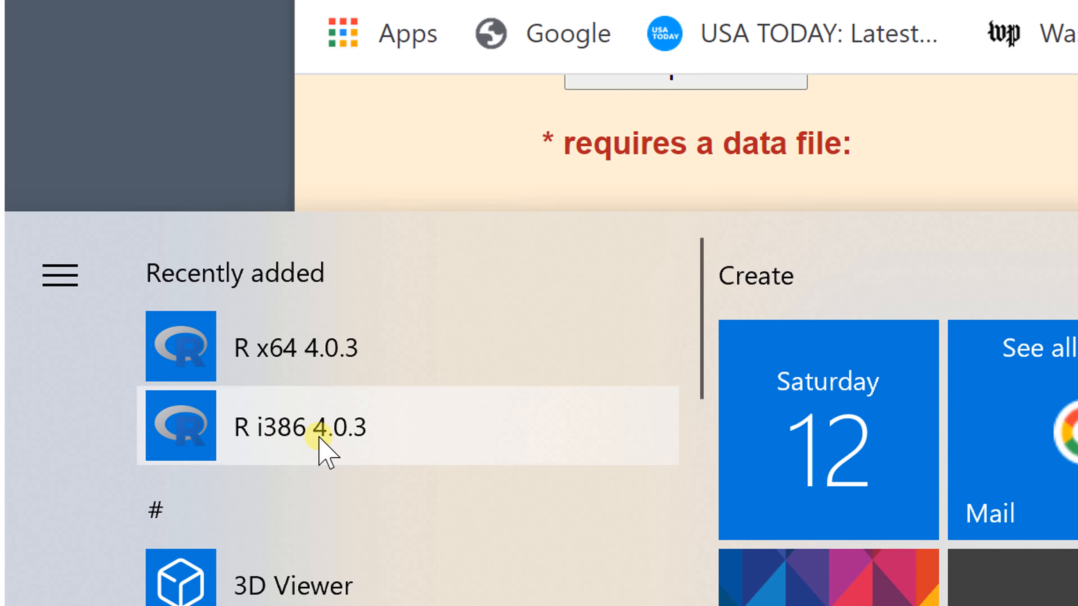
click(296, 342)
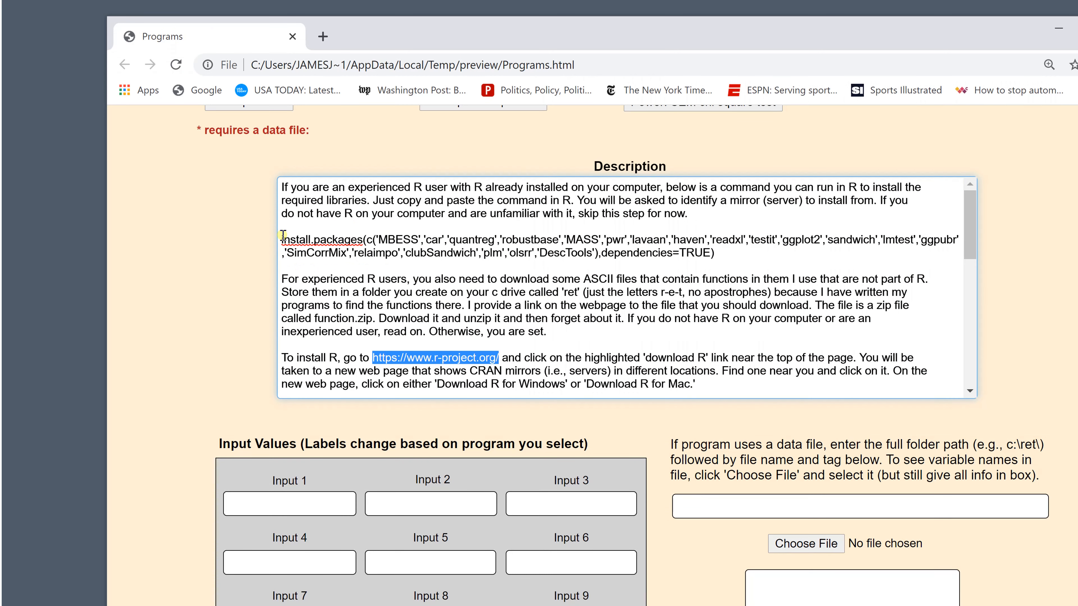
drag(283, 235, 727, 255)
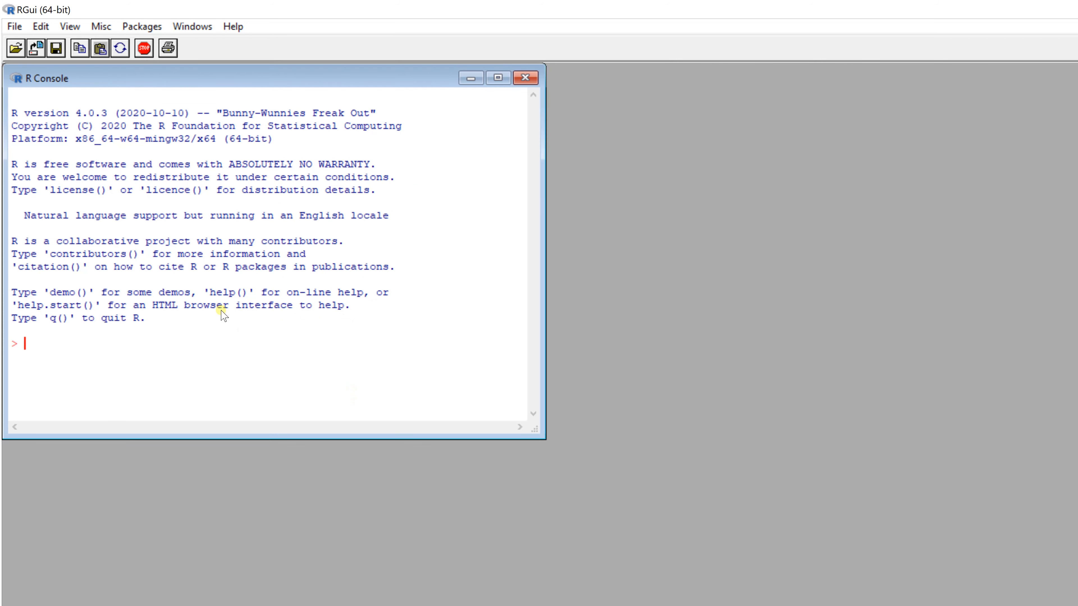
key(ctrl+v)
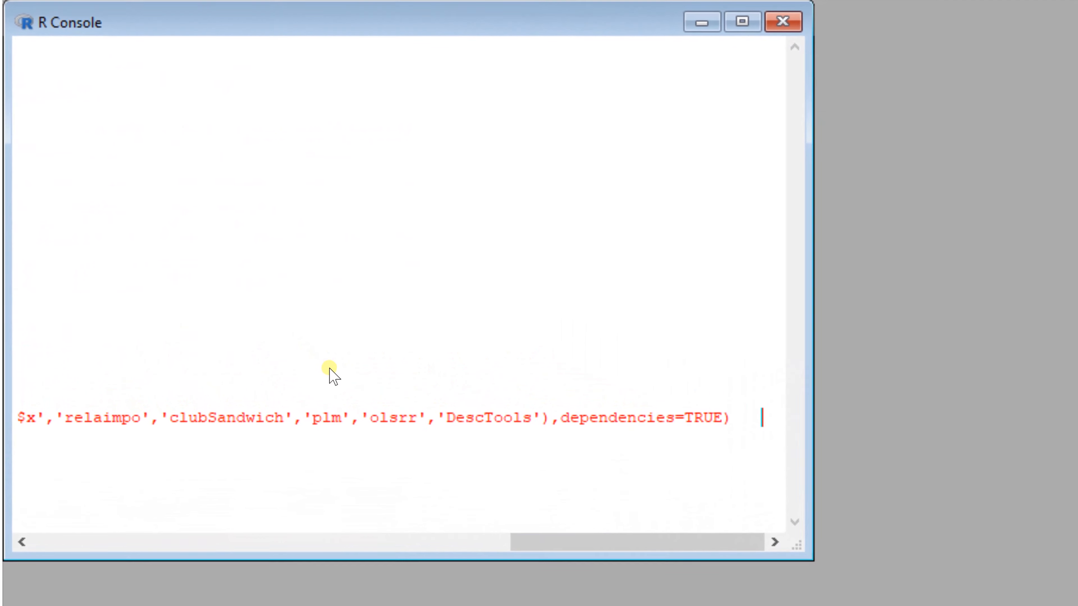
key(Return)
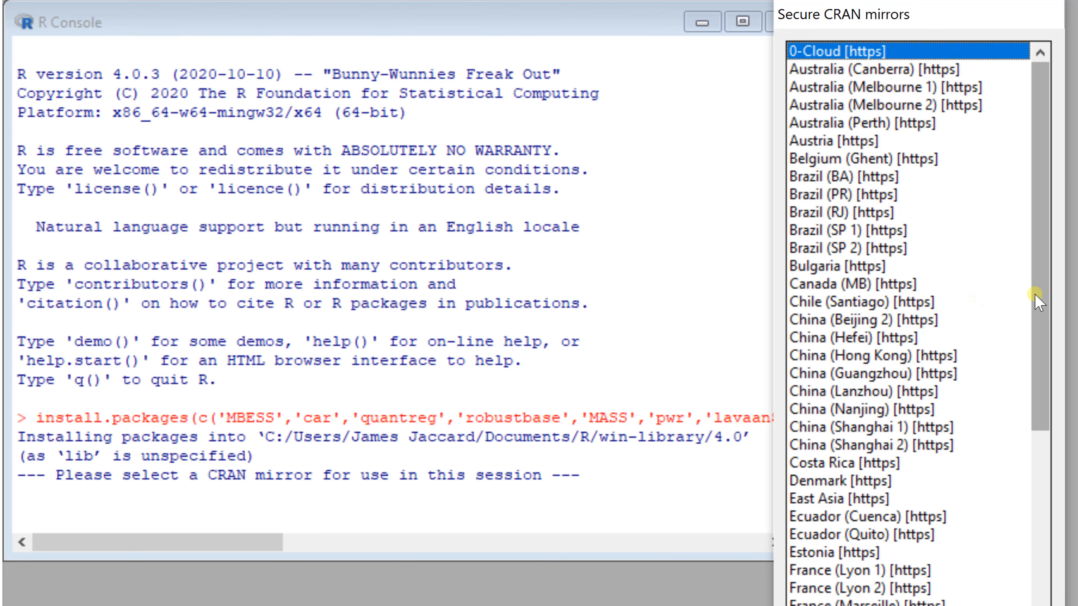
Step: Choose USA (IA) [https] as the secure CRAN mirror for the package installation
drag(1040, 292, 1040, 600)
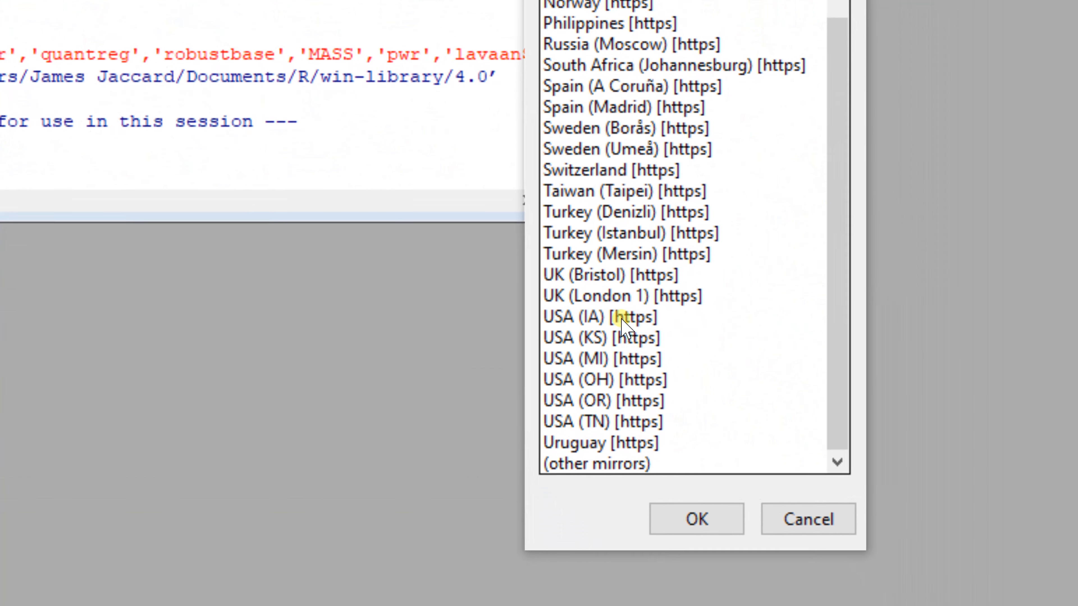
click(821, 596)
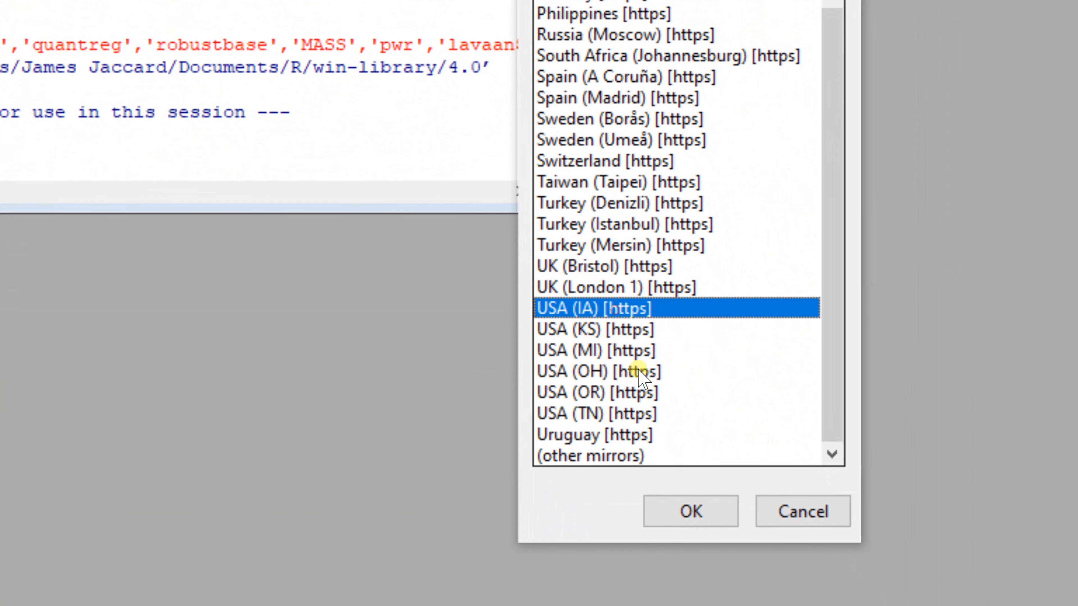
click(690, 511)
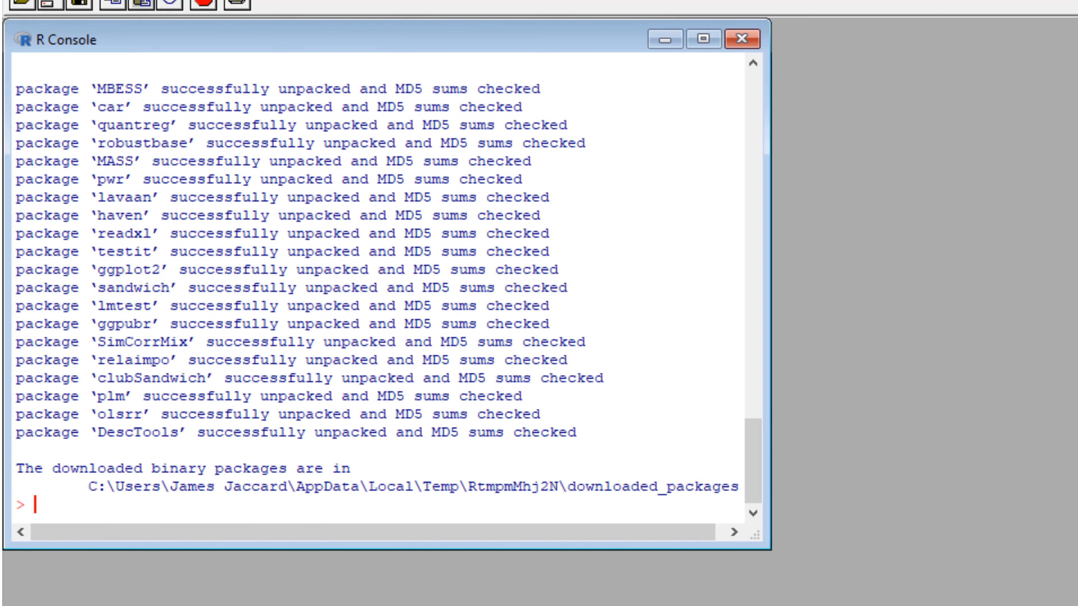
Step: Quit R with q() without saving the workspace image
text(q())
key(Return)
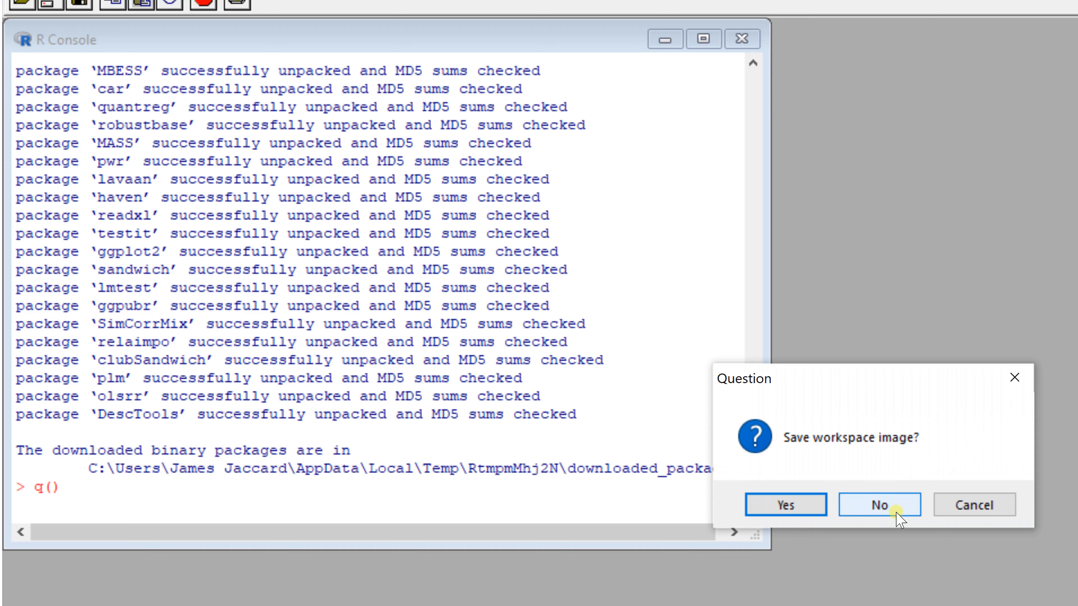
click(879, 505)
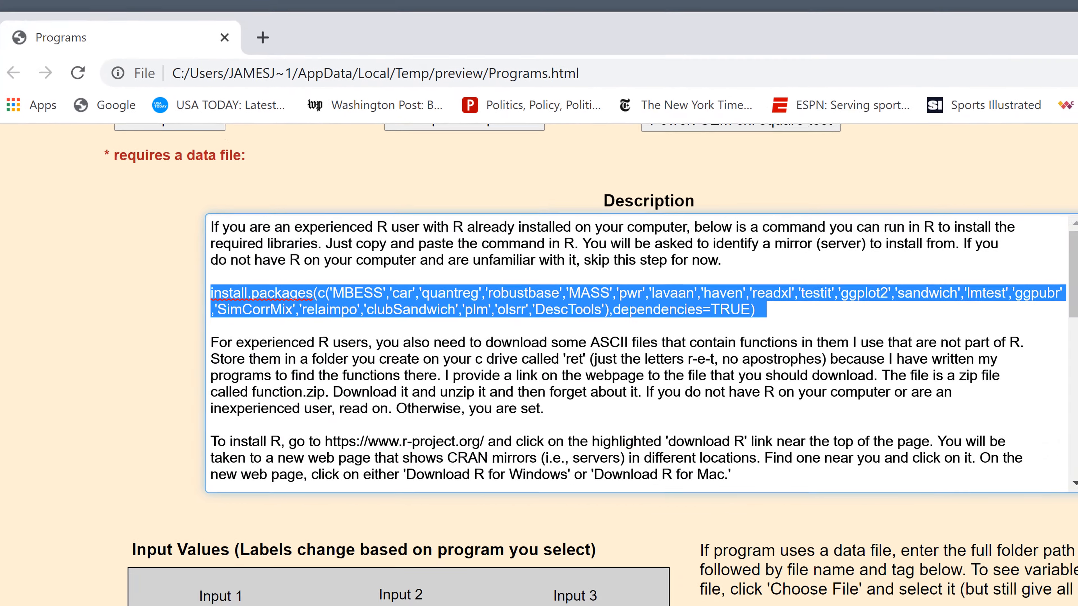
Step: Review the extracted function files in C:\ret, put the folder window away, and return to the web page's introduction
scroll(538, 365, up, 12)
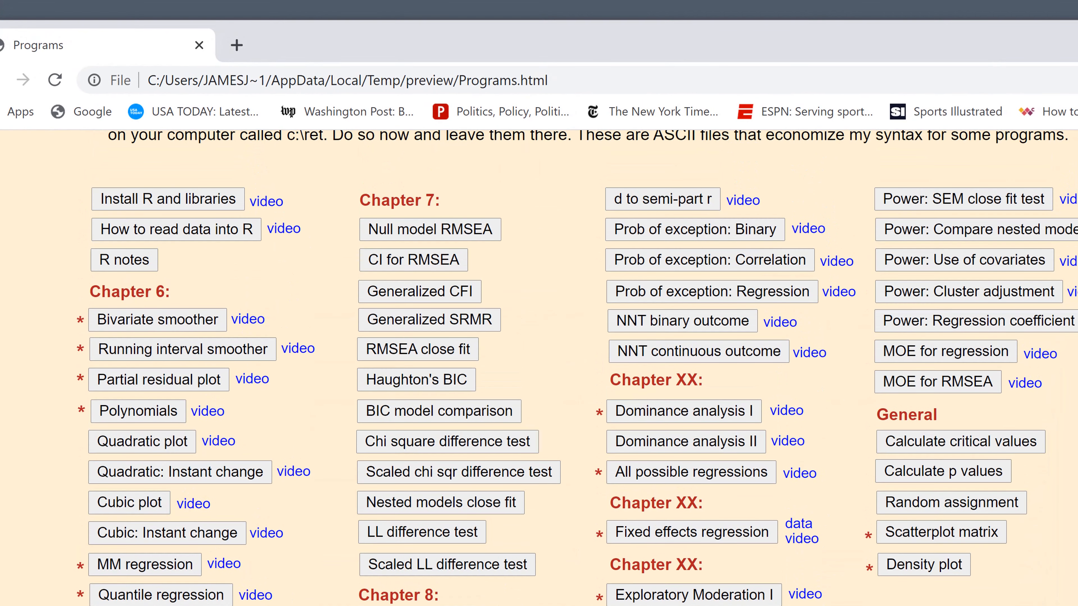
scroll(1068, 293, up, 3)
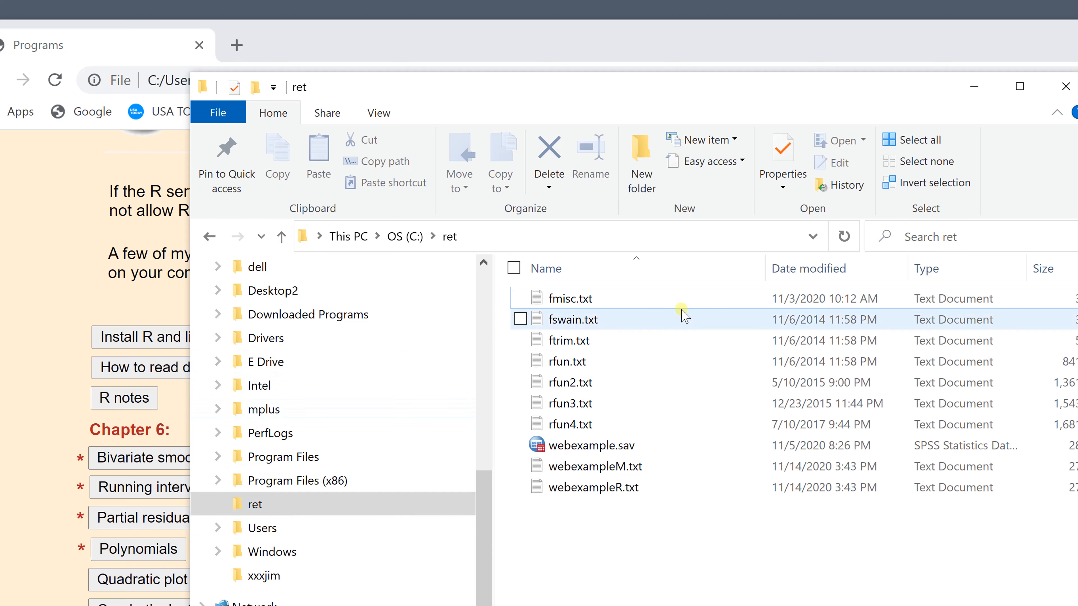
click(972, 90)
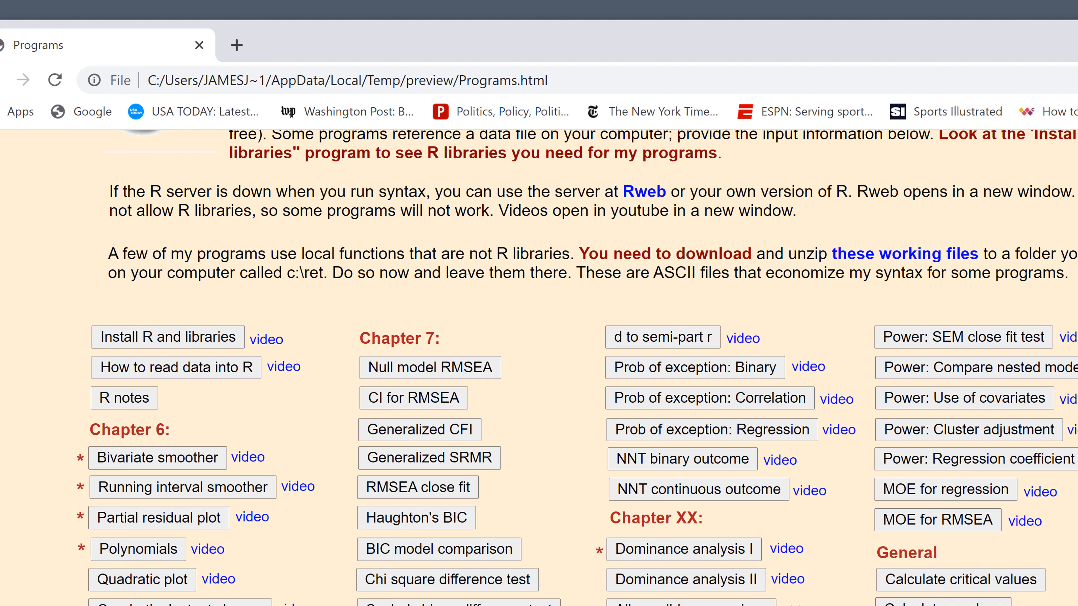
scroll(539, 365, up, 5)
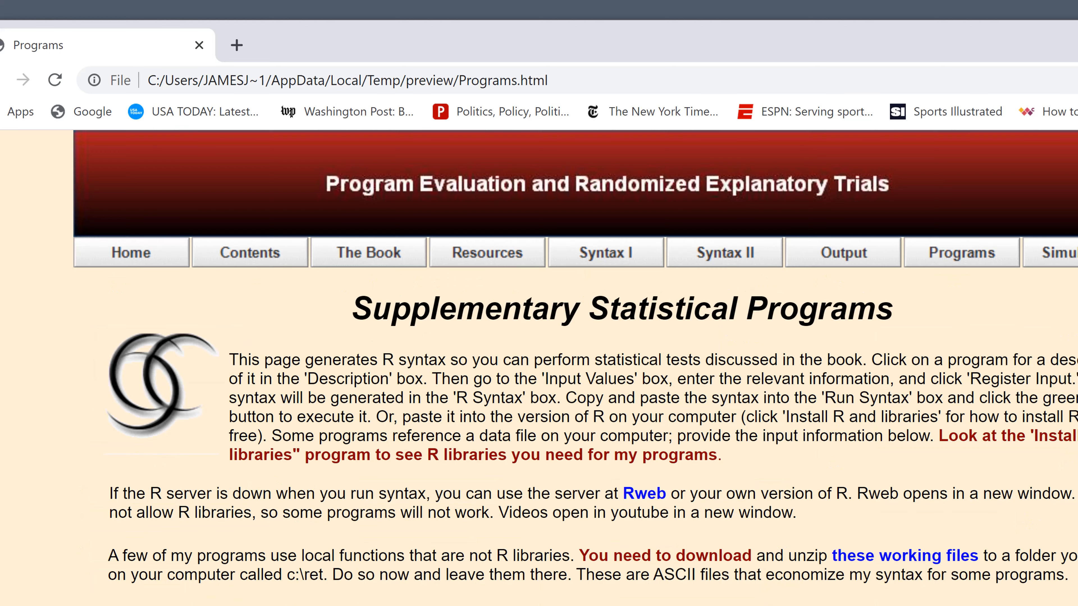